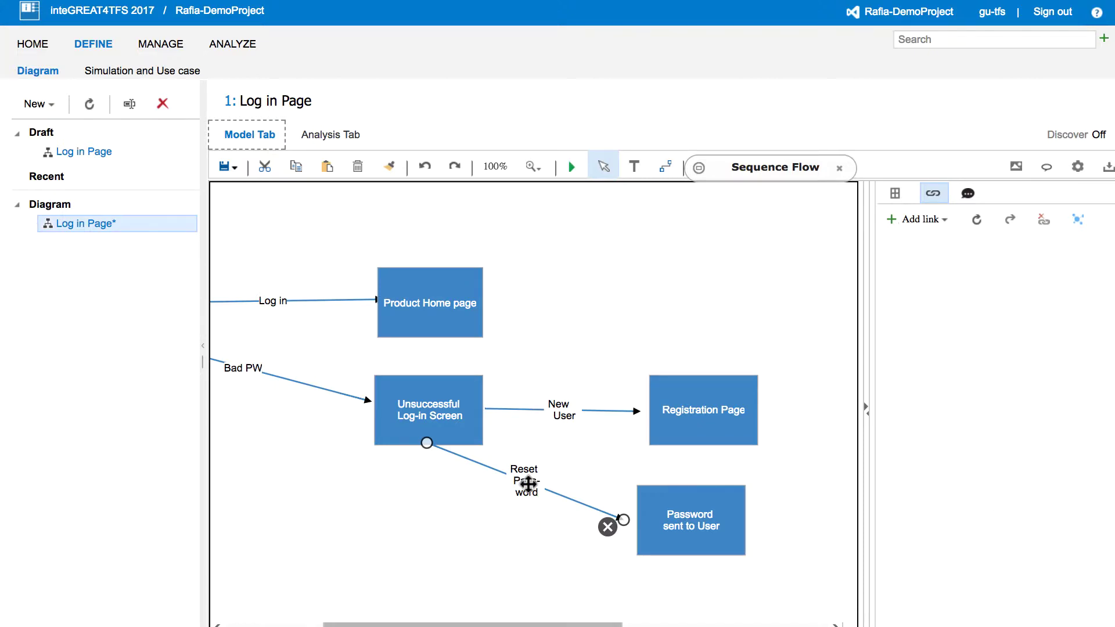
Create a new linked User Story titled "Reset Password Workflow" for the Reset Password sequence flow.
click(956, 221)
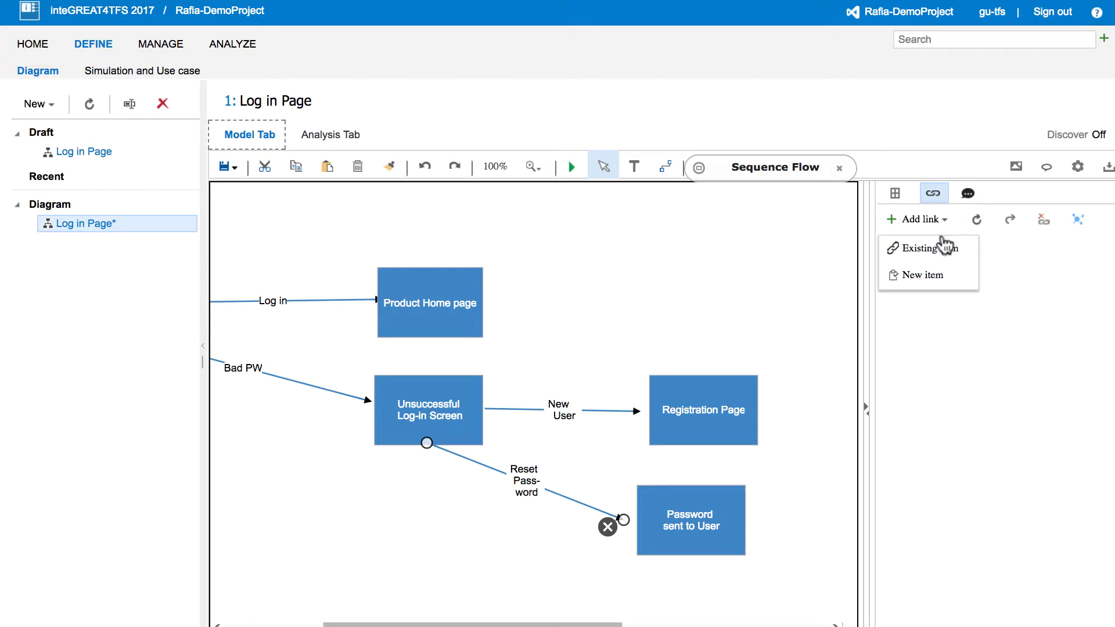
click(924, 274)
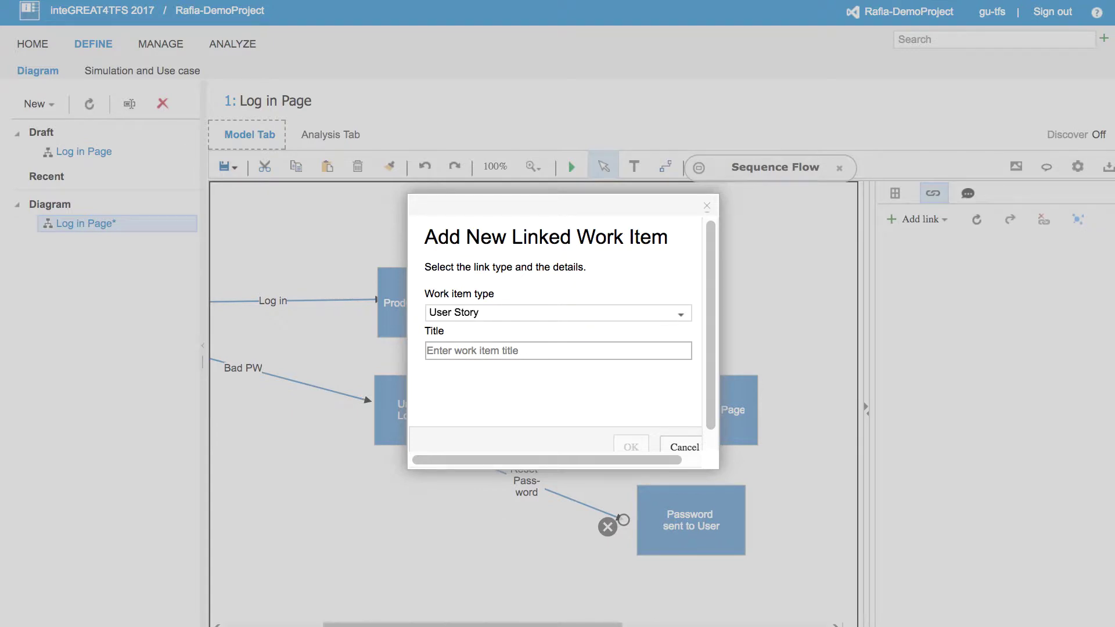
text(Reset Password Workflow)
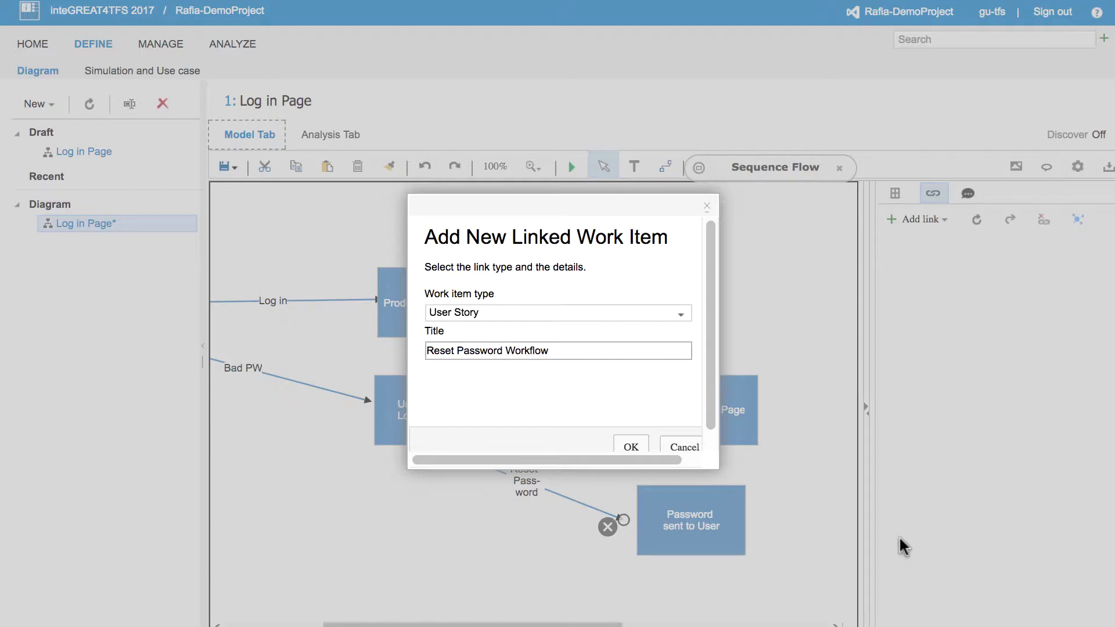
click(638, 447)
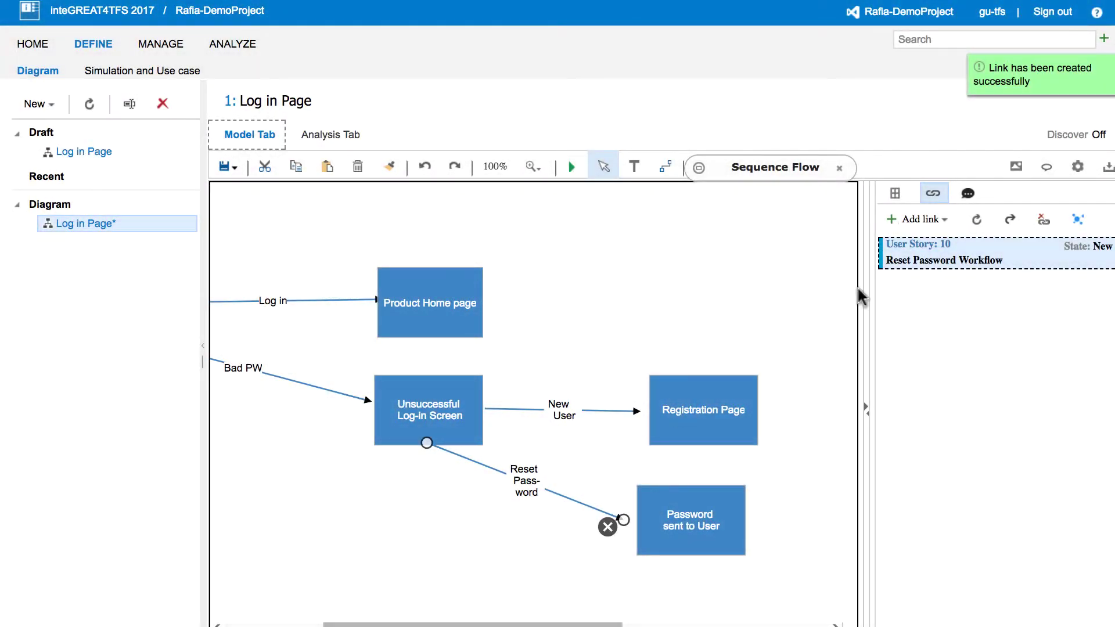
Describe the new user story as "1) User clicks 'reset password'" and "2) Reset password link is emailed to user" on separate lines, and save it.
click(933, 238)
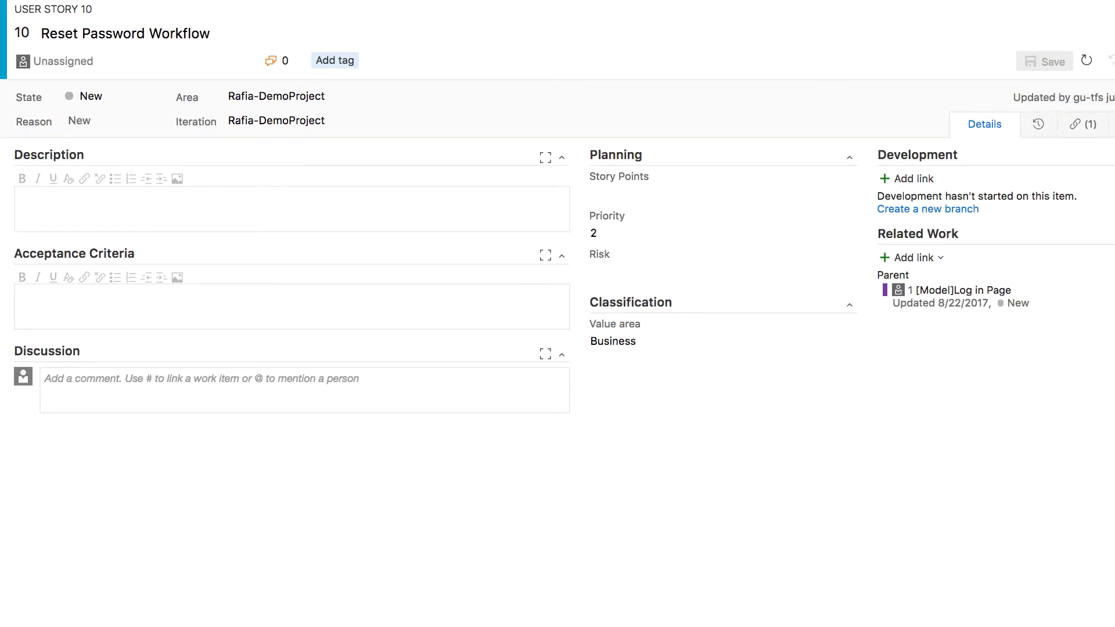
click(257, 201)
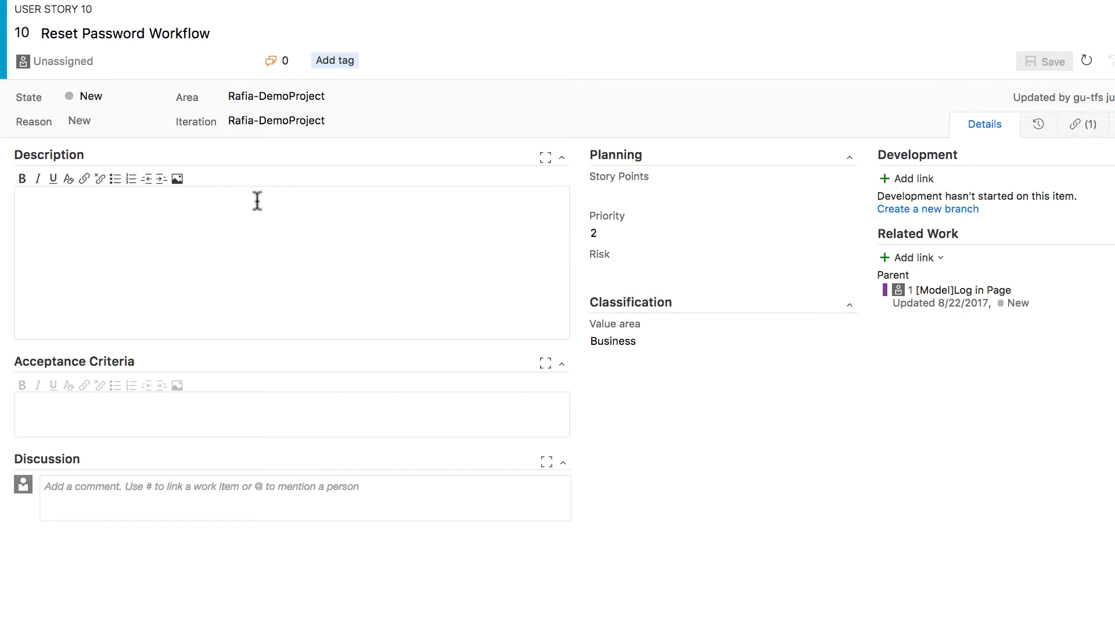
text(1) User clicks 'reset password')
key(Return)
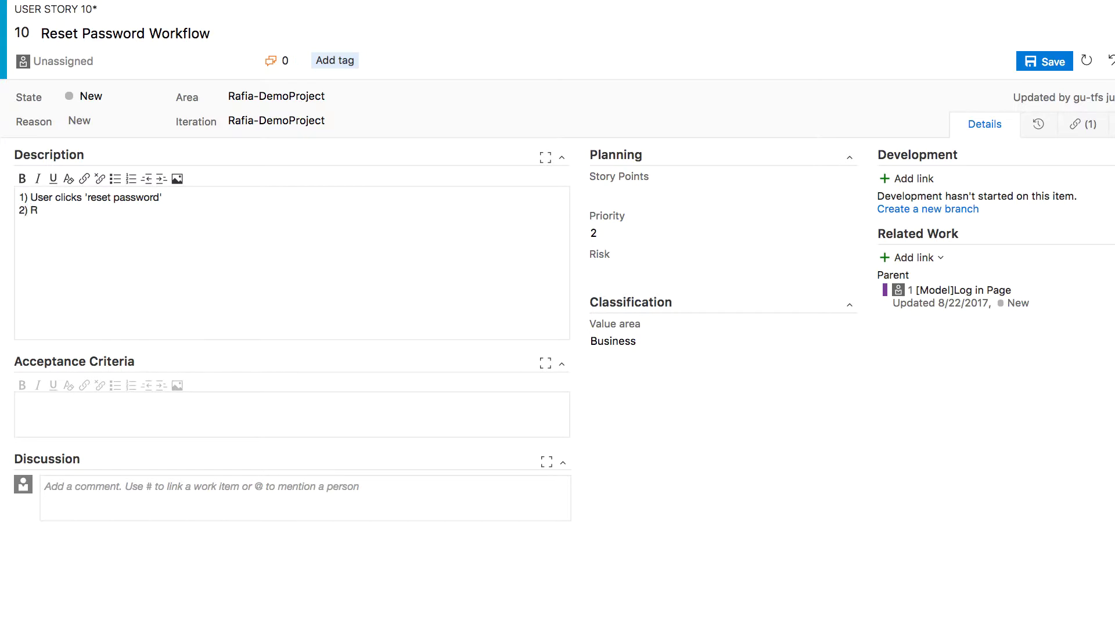
text(2) Reset password link is emailed to user)
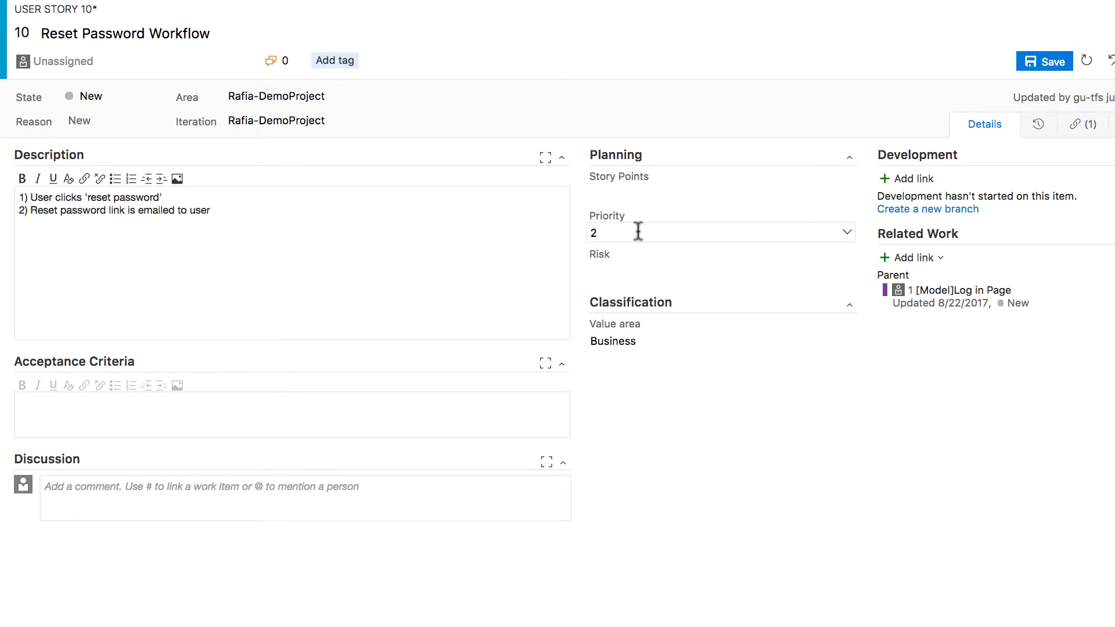
click(1056, 60)
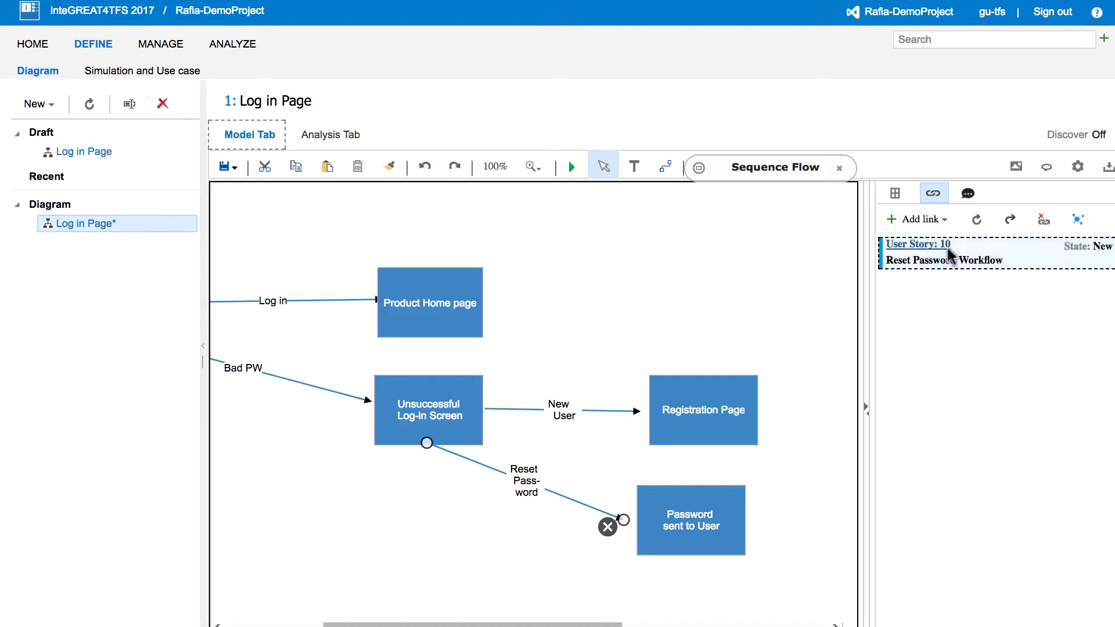
Create a new linked Test Case titled "Test Reset Password Workflow" for the Reset Password sequence flow.
click(949, 220)
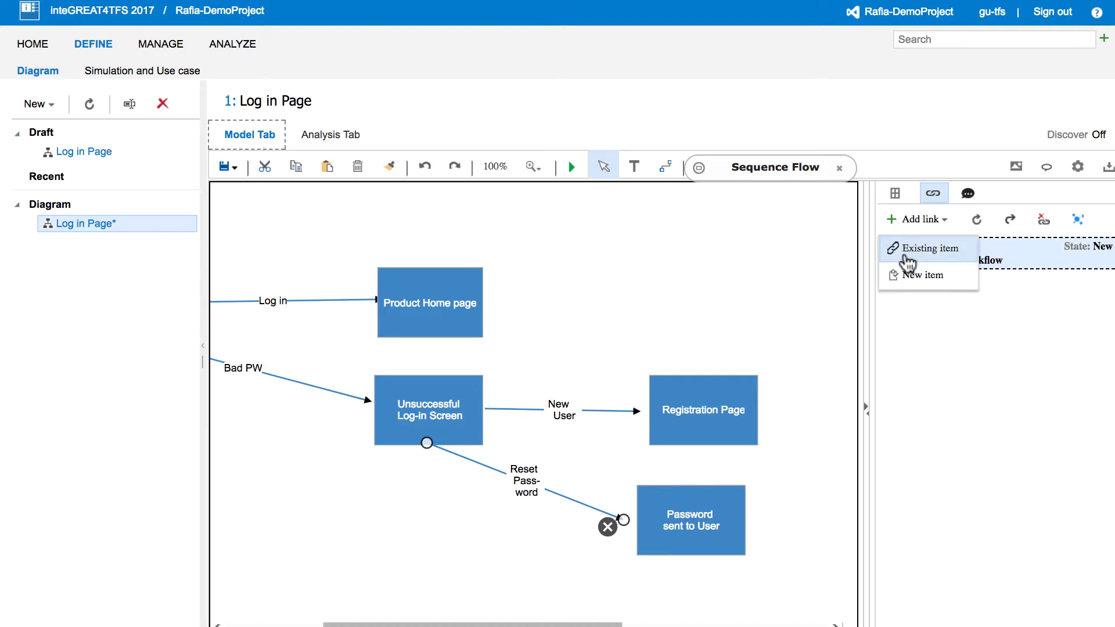
click(915, 273)
click(578, 351)
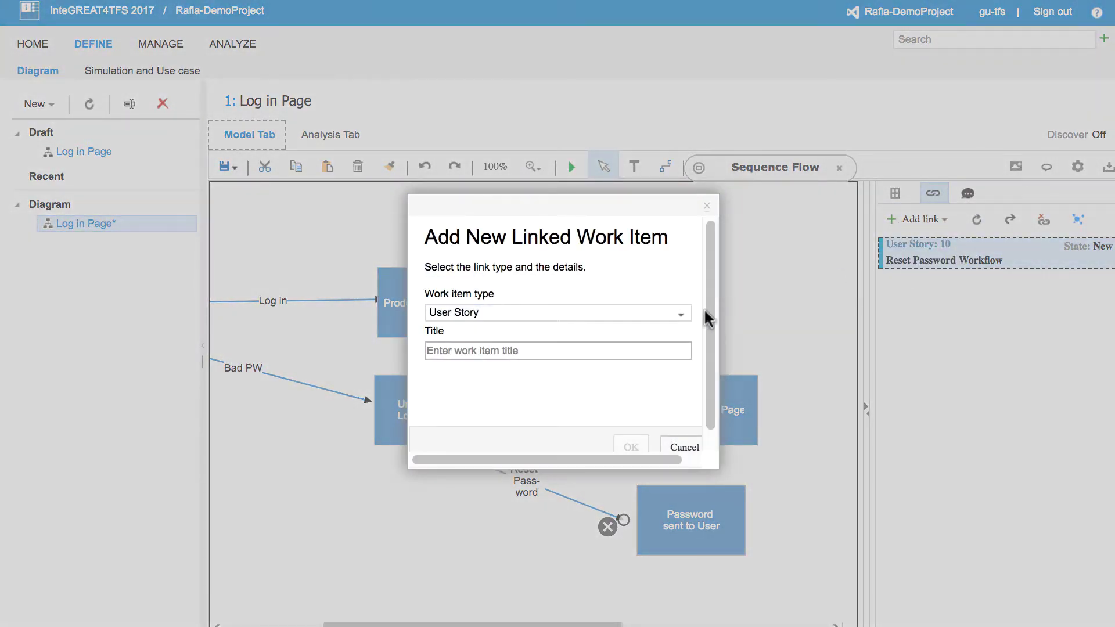
click(682, 314)
click(487, 436)
click(509, 351)
text(Test )
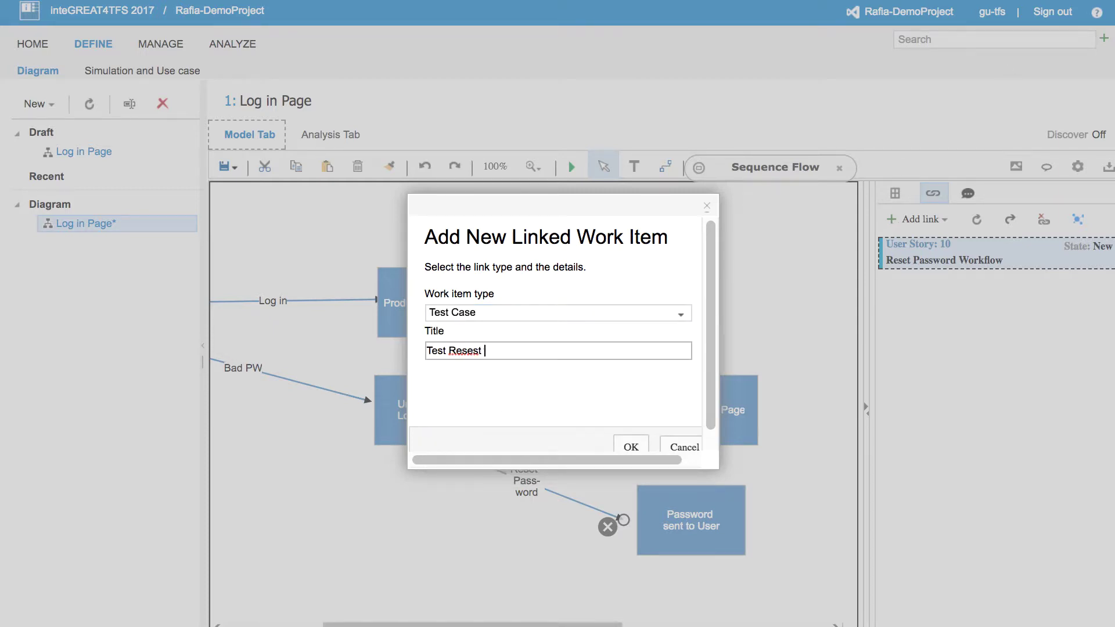
text(Reset Password Workflow)
key(Return)
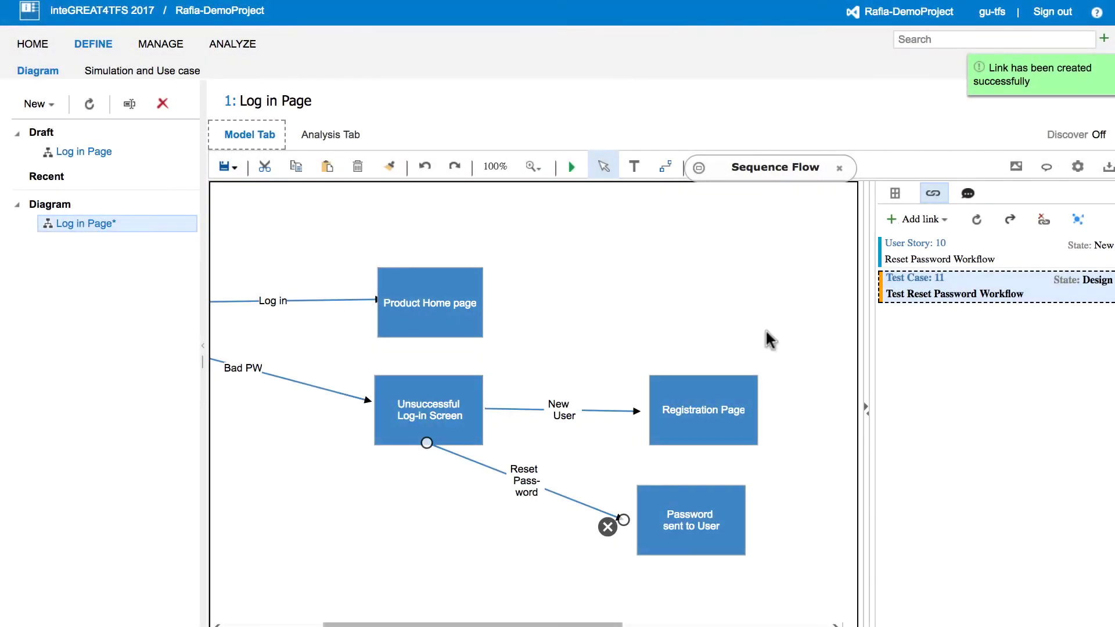
Open the new test case and link it to user story 10 with the link type Tests.
click(923, 274)
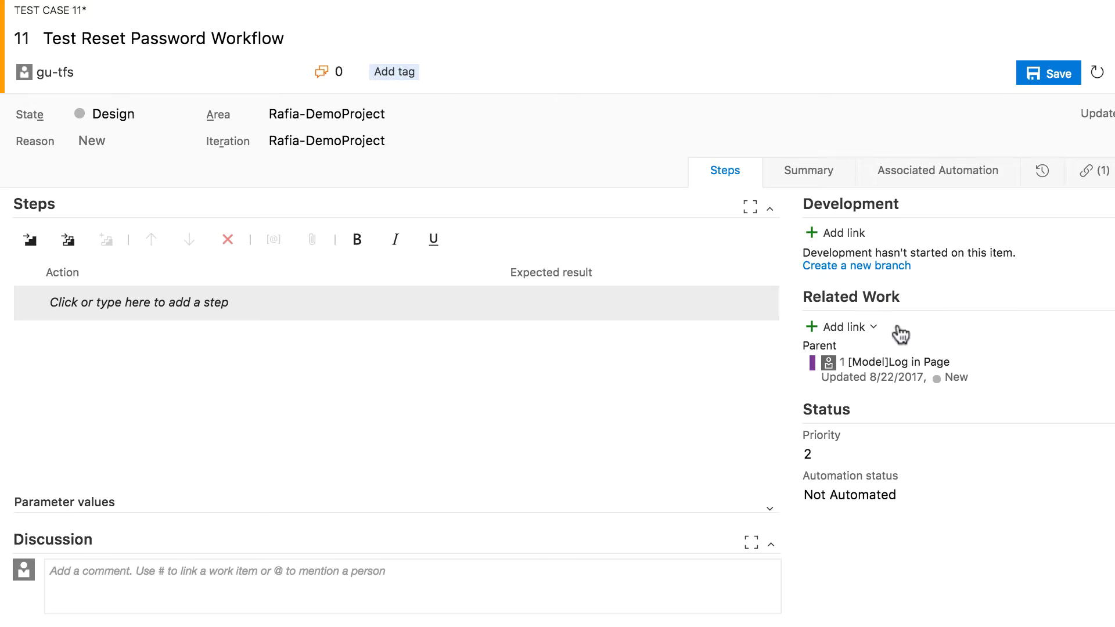
click(863, 327)
click(858, 350)
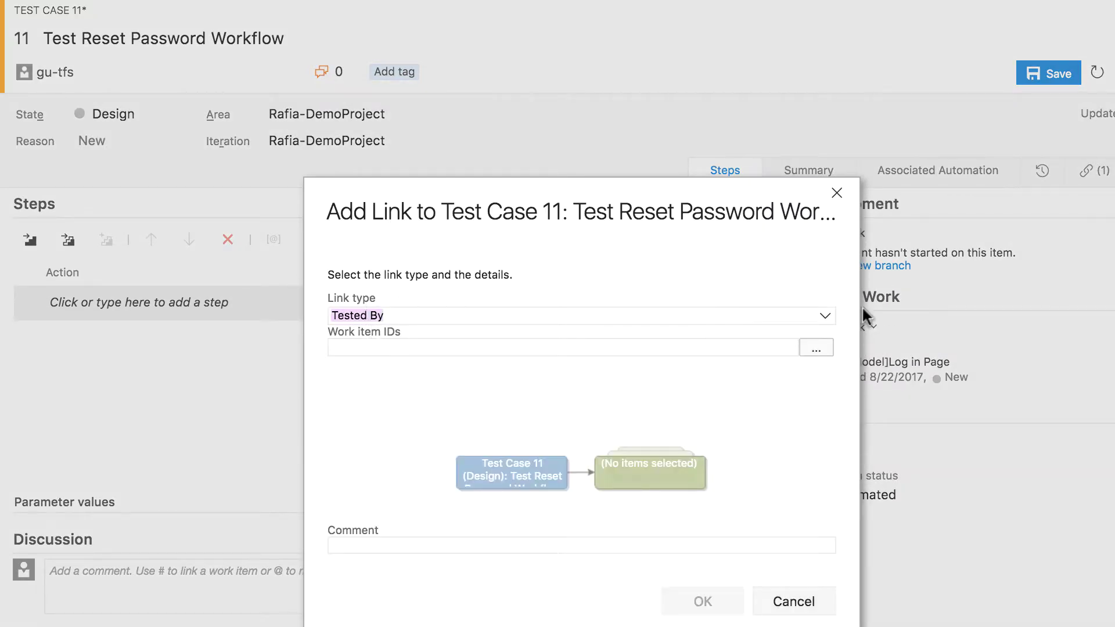
click(824, 315)
scroll(408, 411, down, 1)
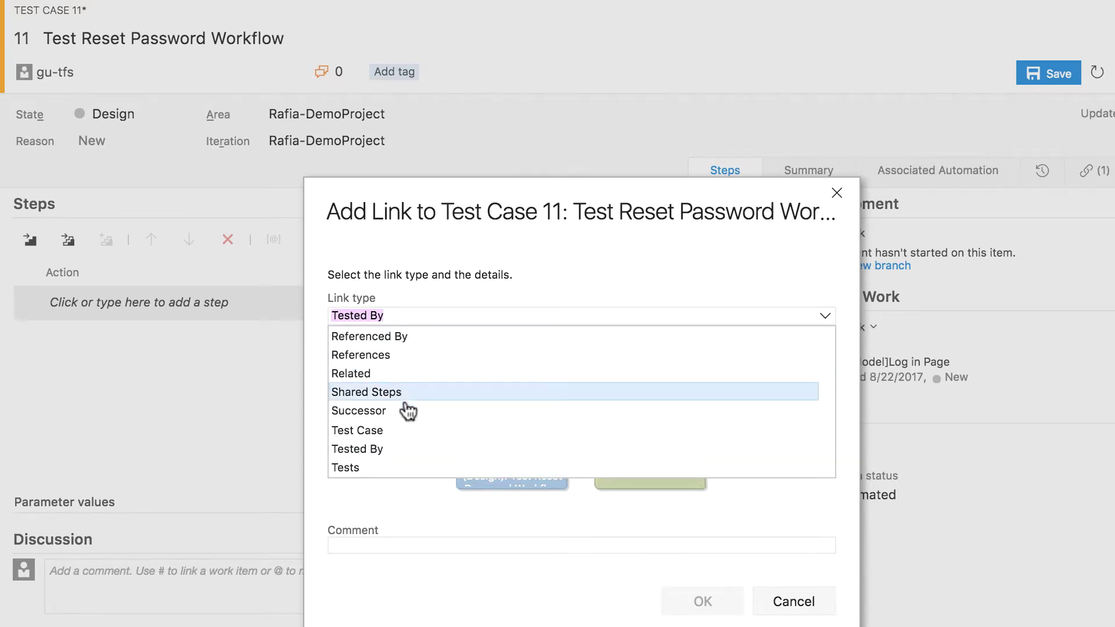
click(383, 466)
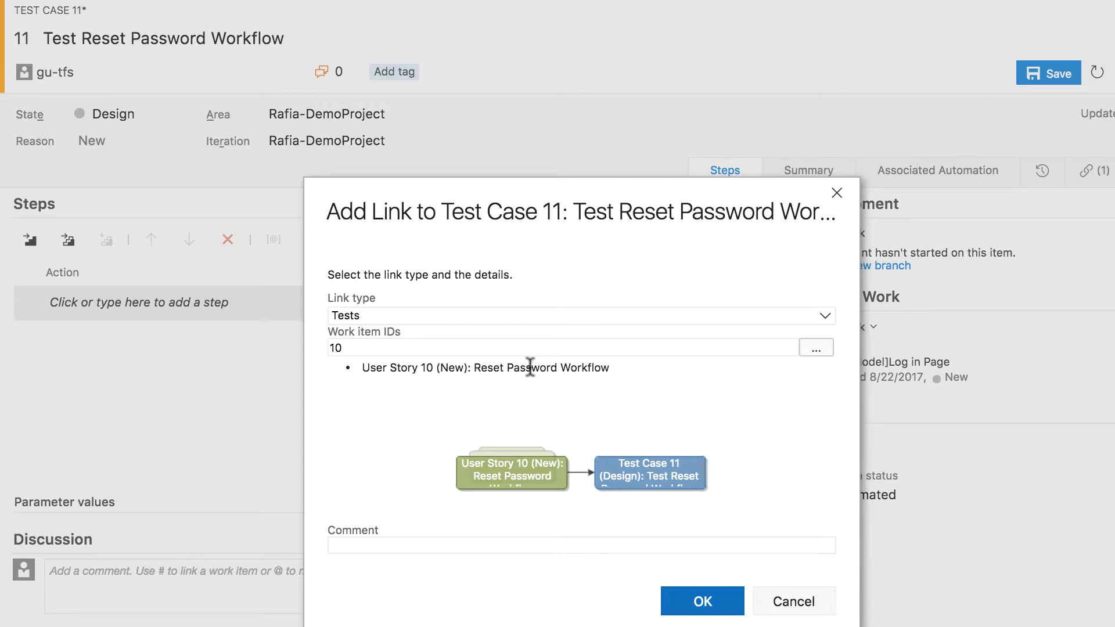
click(702, 601)
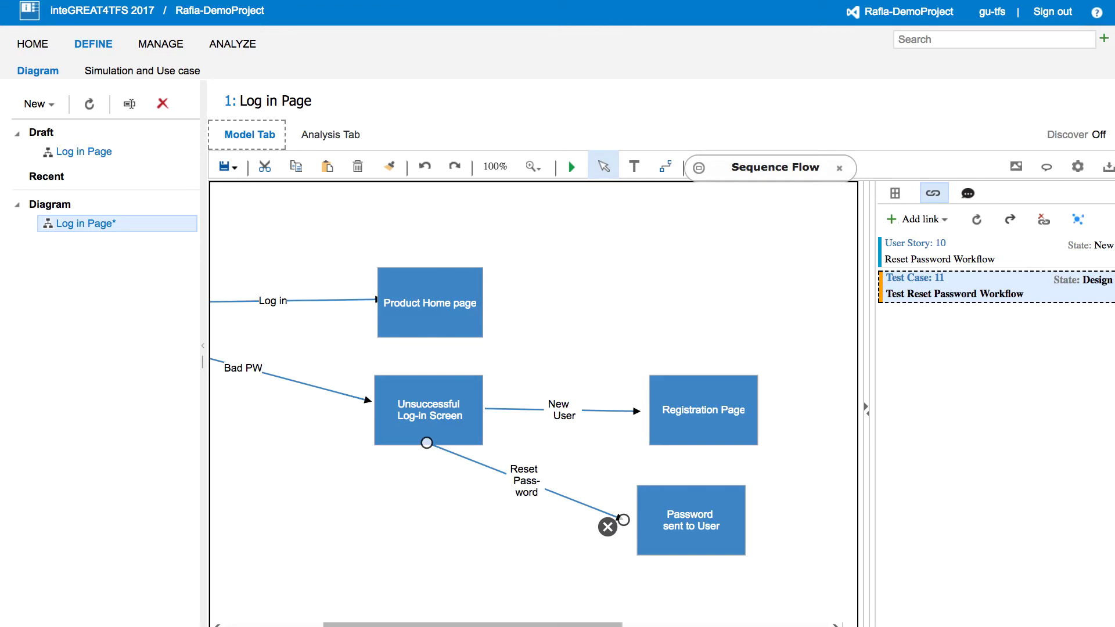
Switch to HP Application Lifecycle Management, refresh the requirements list and select the Reset Password Workflow requirement.
key(super+Tab)
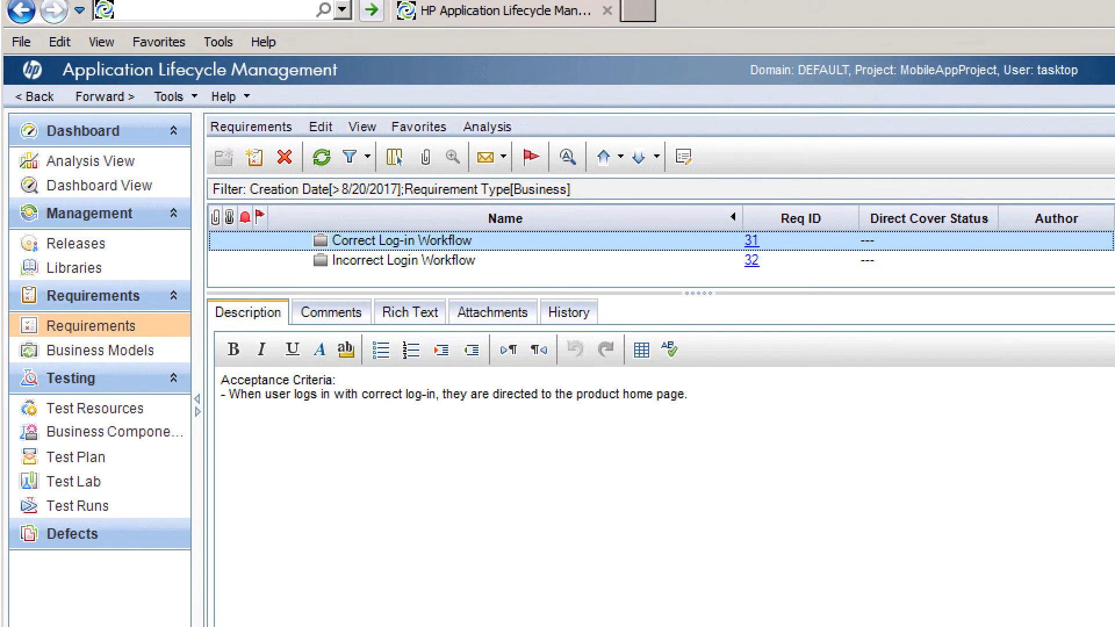
click(319, 163)
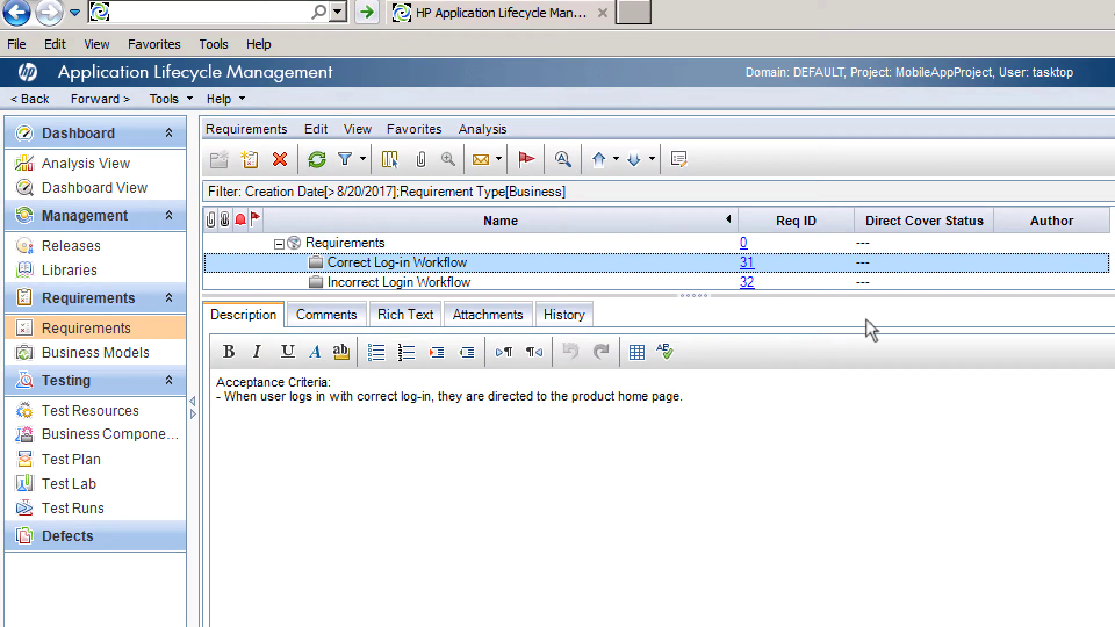
scroll(1054, 279, down, 1)
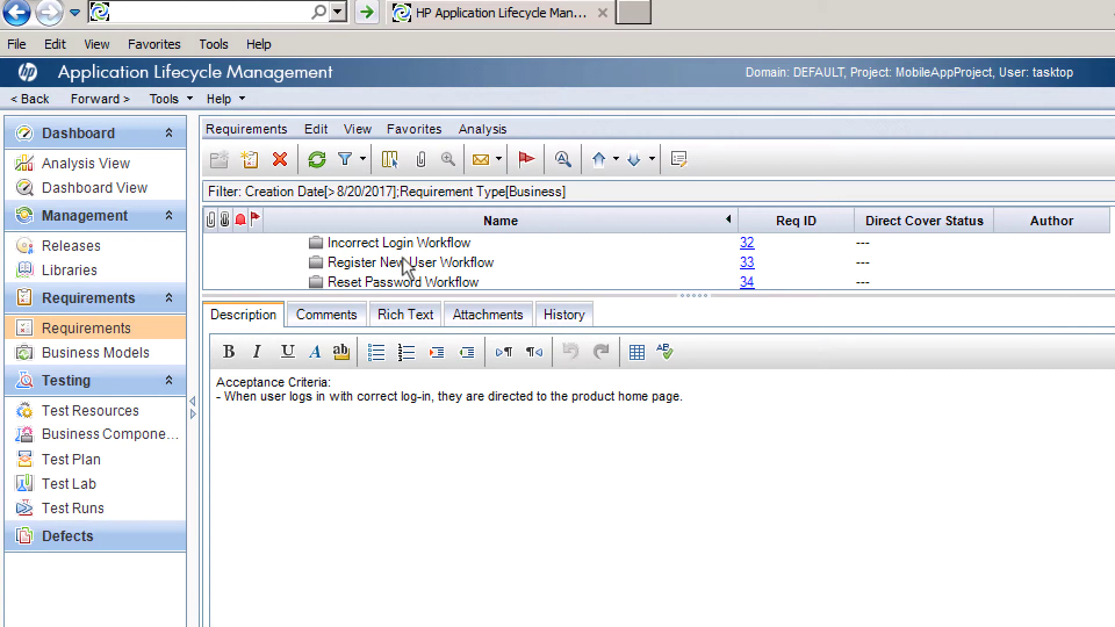
click(389, 277)
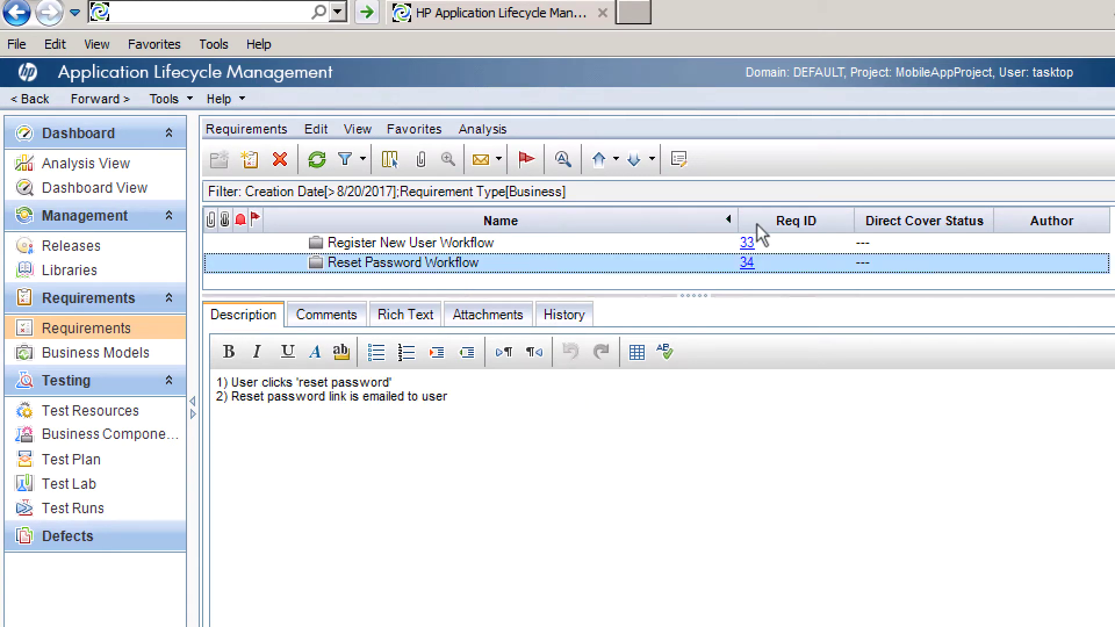
Open the Reset Password Workflow requirement's details, examine its test coverage and go to the covering test.
click(747, 262)
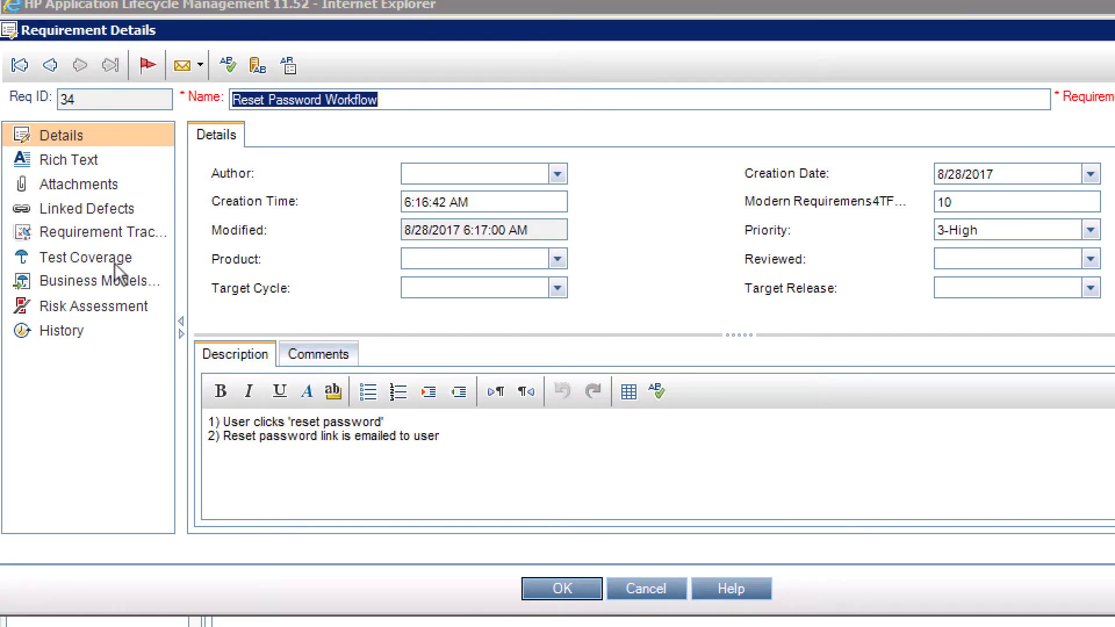
click(115, 264)
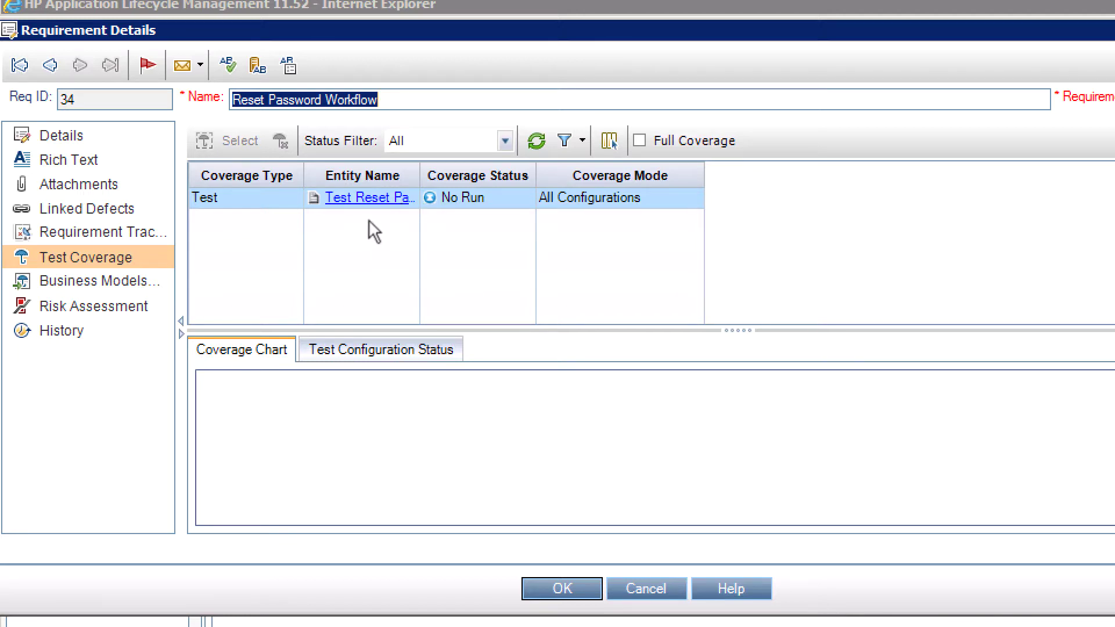
click(367, 198)
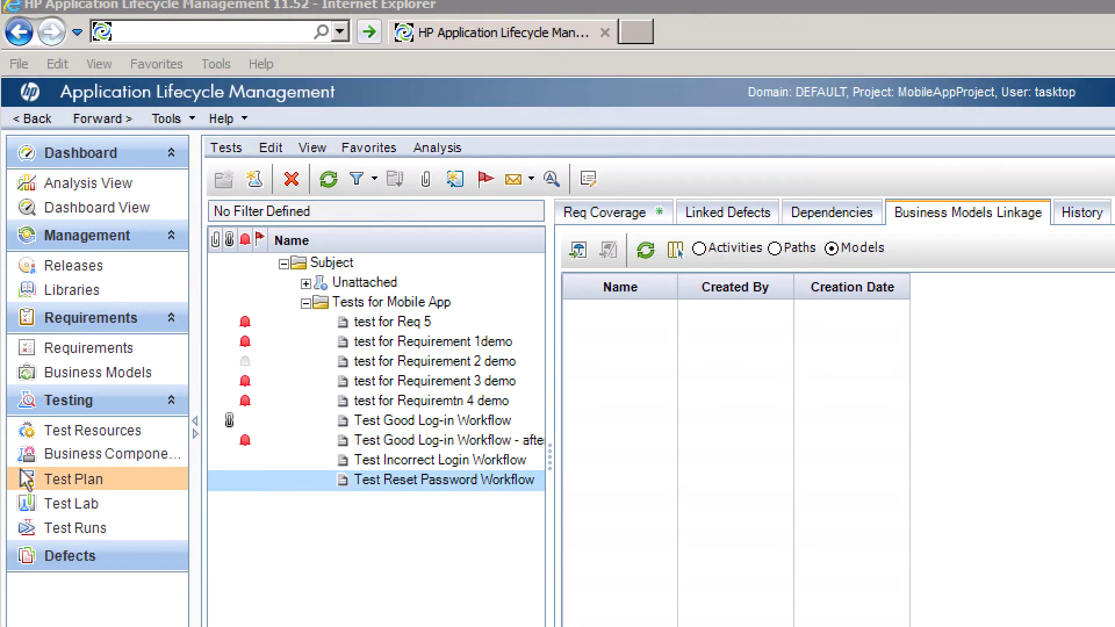
Start a new defect with the summary "Reset Password Link is not sent to user" and severity 3-High.
click(78, 554)
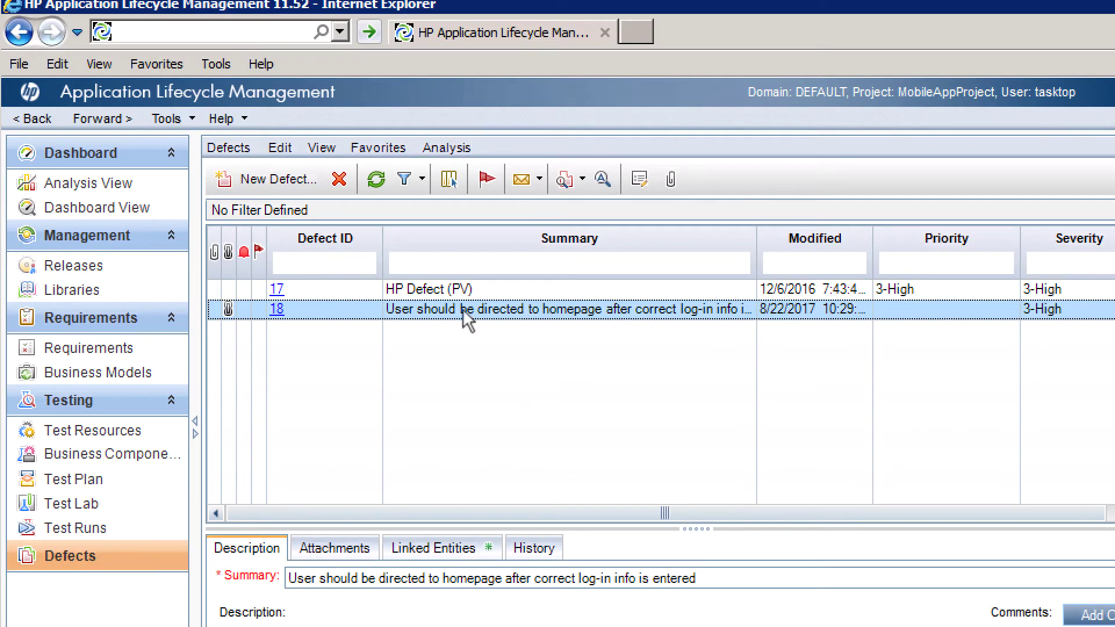
click(290, 185)
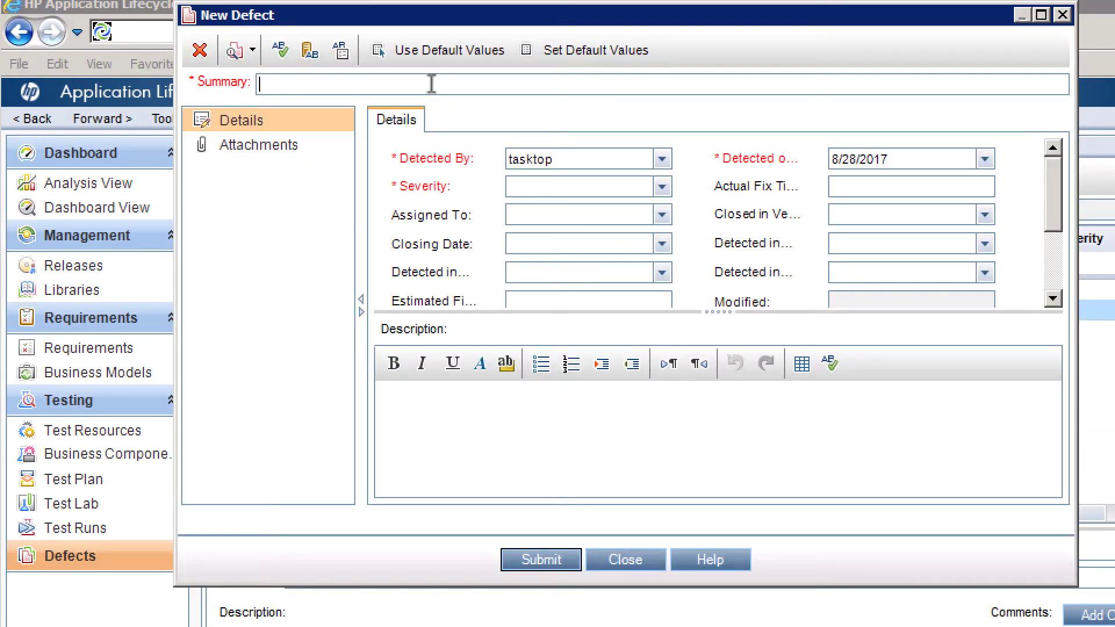
text(Reset Password Link is )
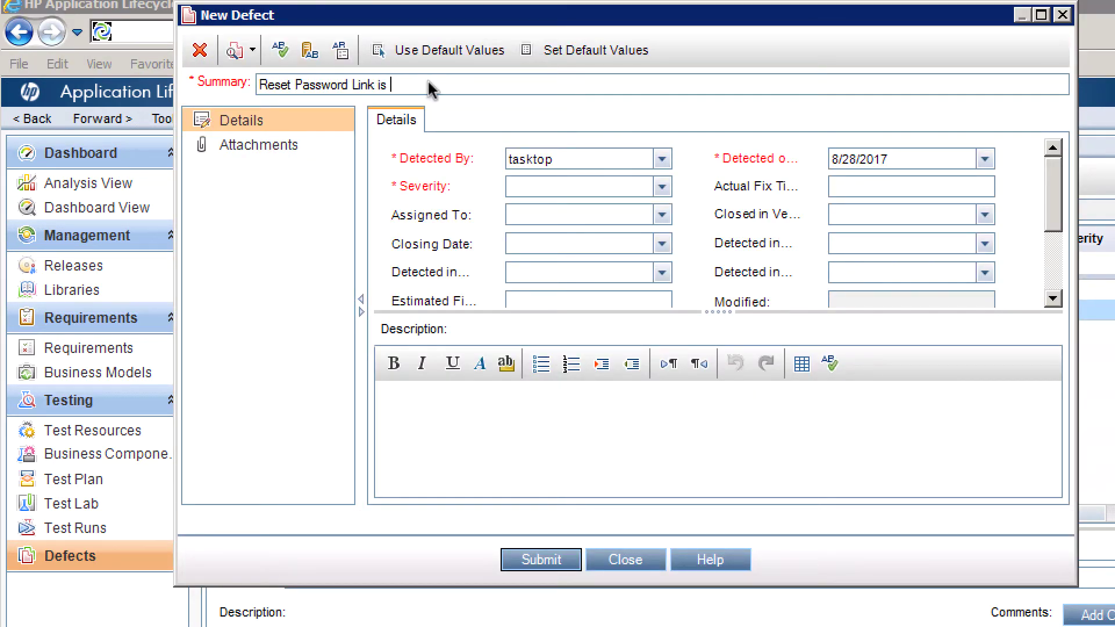
text(not sent to user)
click(661, 187)
click(549, 439)
Describe the defect as "User should receive link to reset password via email when they request one on website.", submit it and close the form.
click(540, 443)
text(User shou)
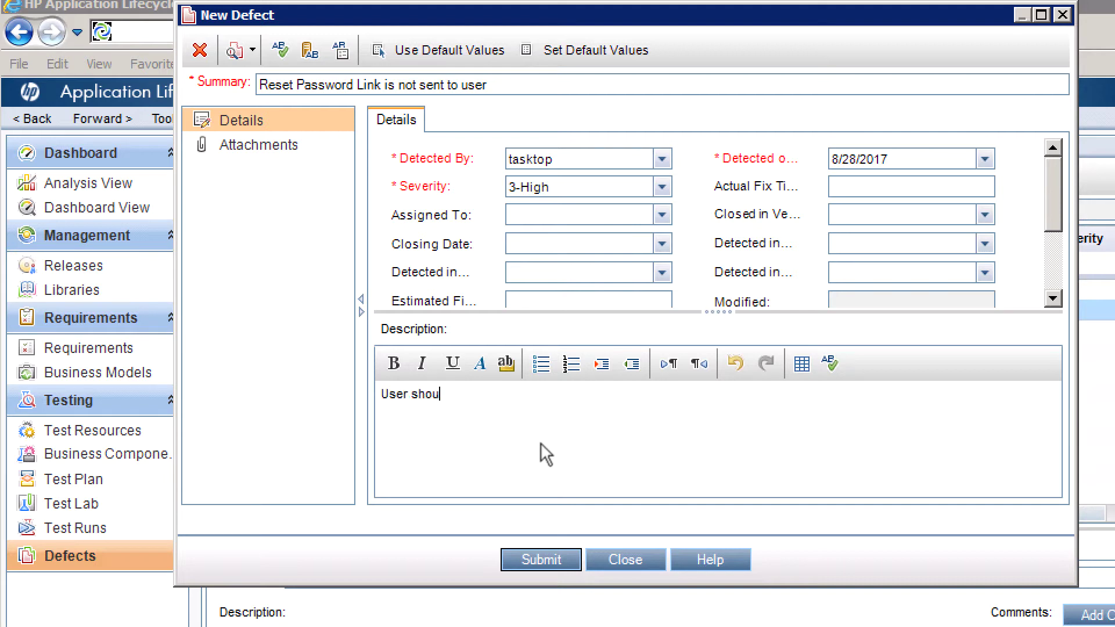
text(ld receive link to reset password via email when they )
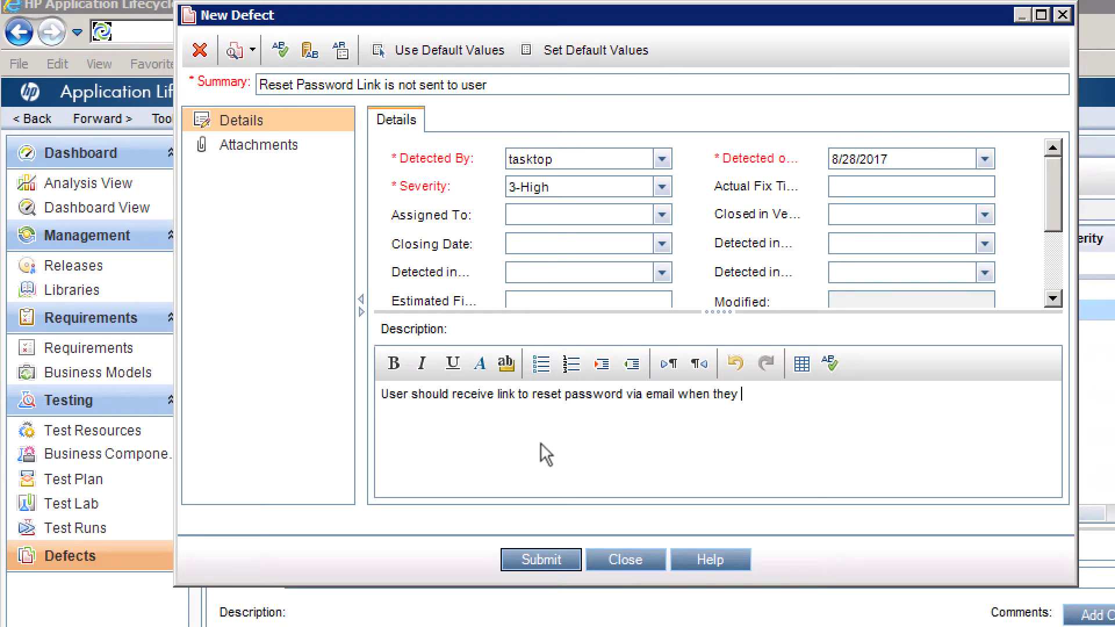
text(request one on website.)
click(549, 555)
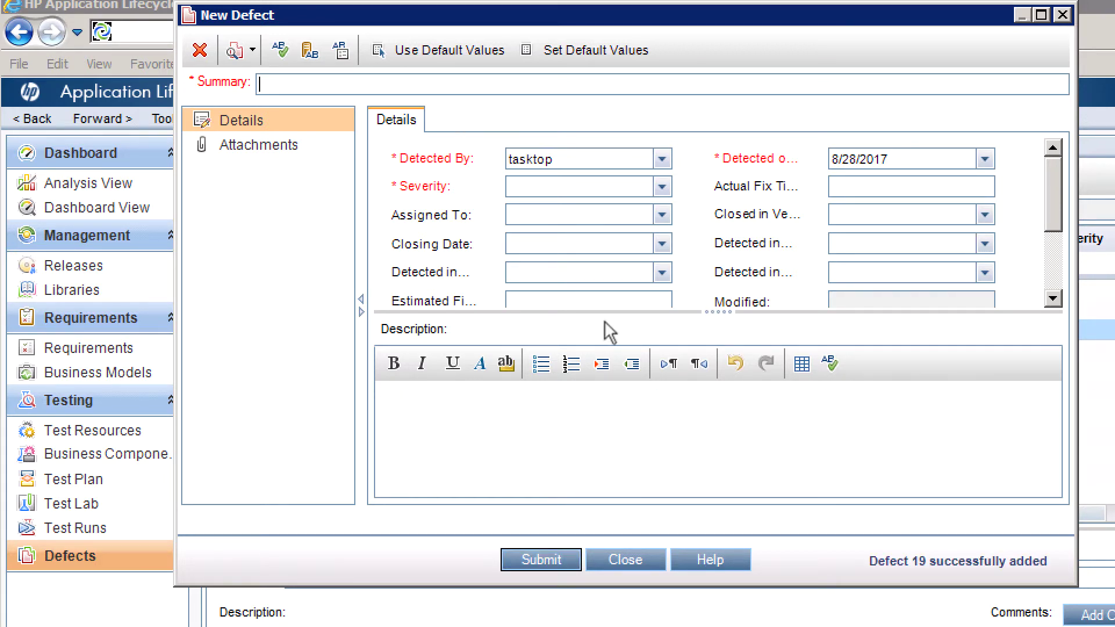
click(1061, 15)
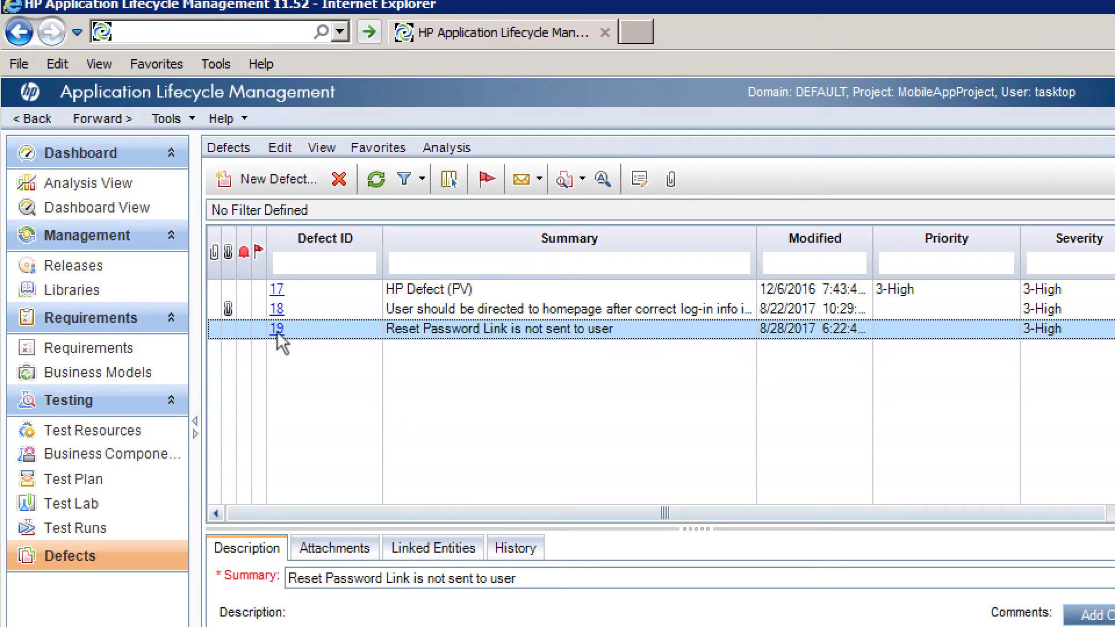
Link the "Reset Password Link is not sent to user" defect to existing requirement 34, inspect the new link and close the defect's details.
click(277, 330)
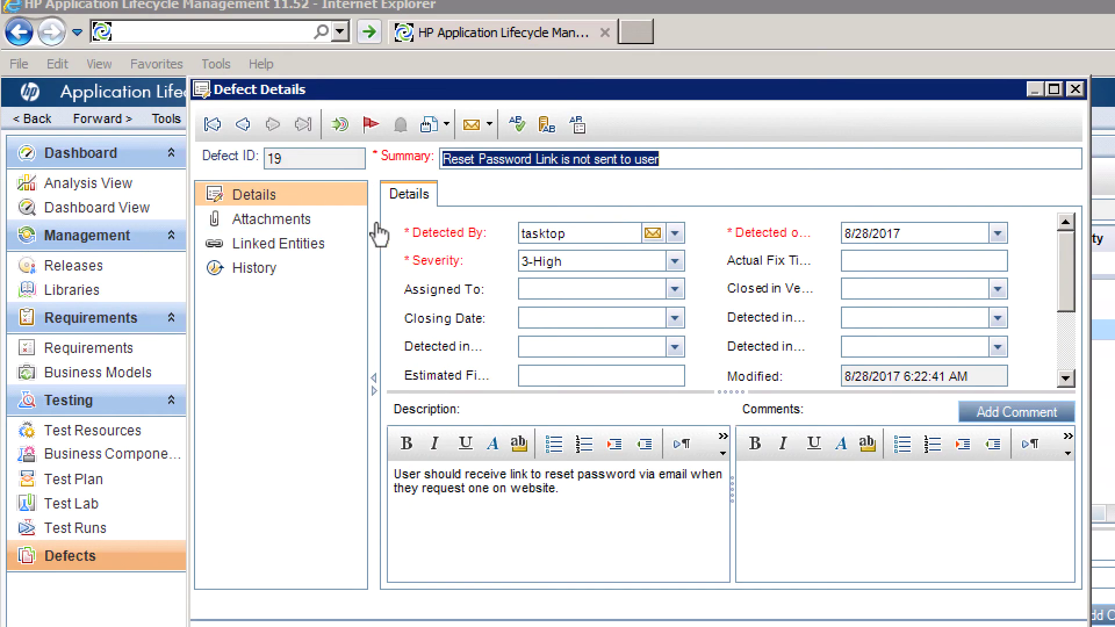
click(296, 243)
click(471, 195)
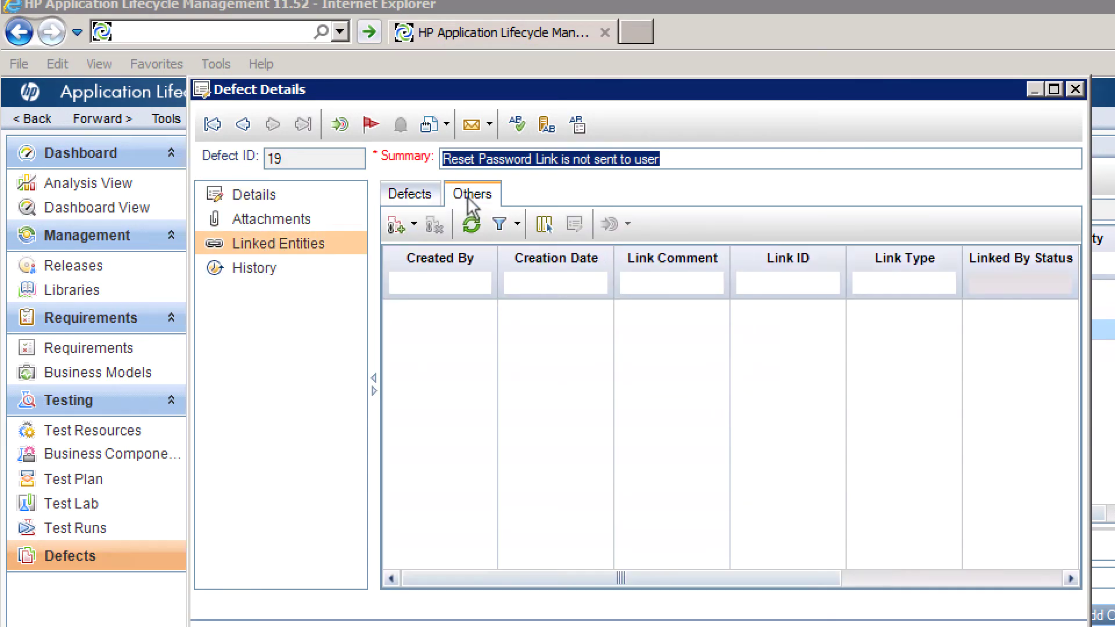
click(413, 224)
click(441, 254)
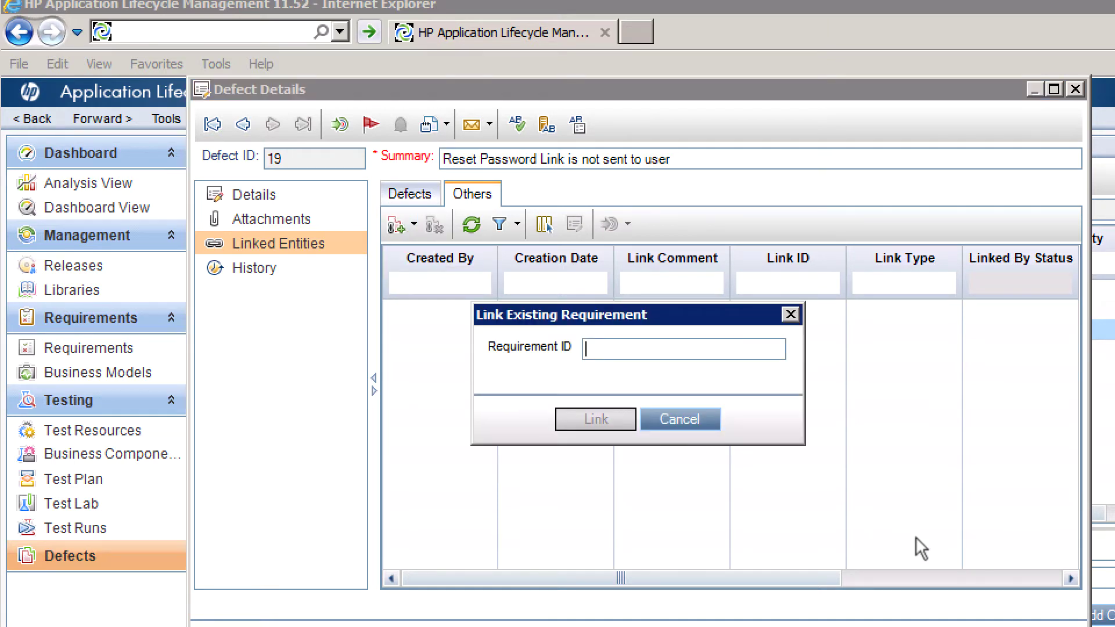
text(34)
click(589, 420)
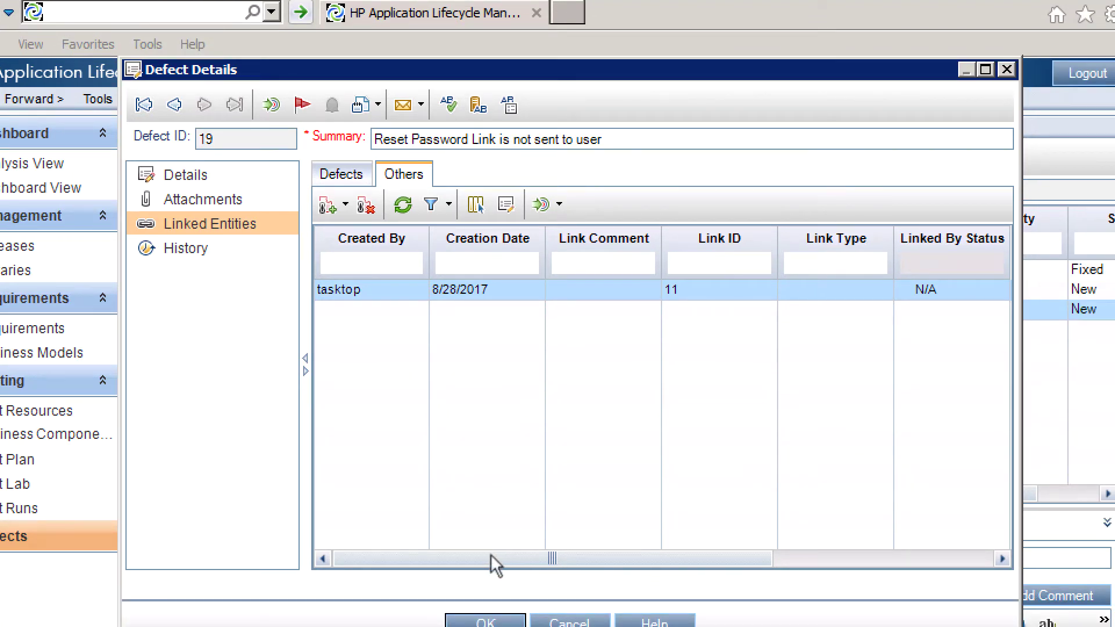
drag(490, 554, 898, 603)
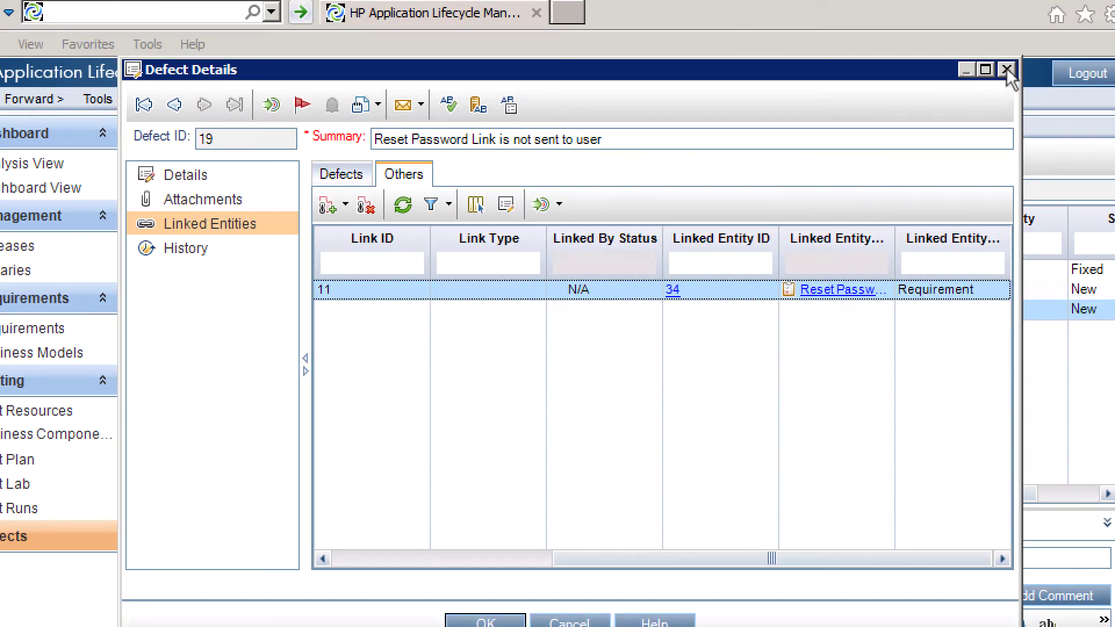
click(1005, 68)
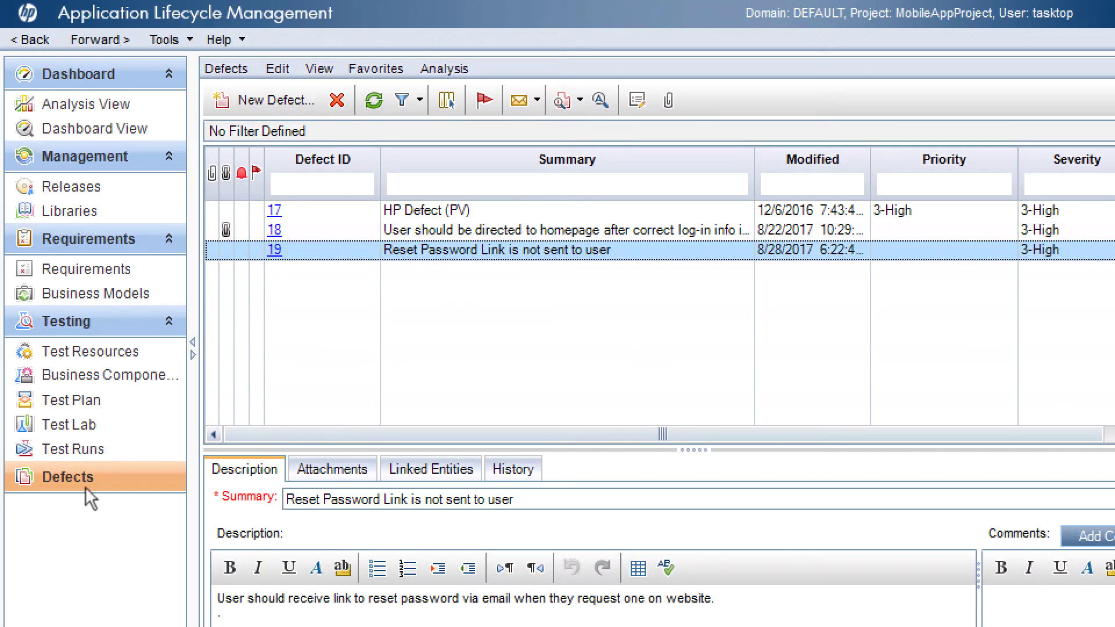
In the test plan, link existing defect 19 to the Test Reset Password Workflow test and save the test's details.
click(78, 410)
click(280, 401)
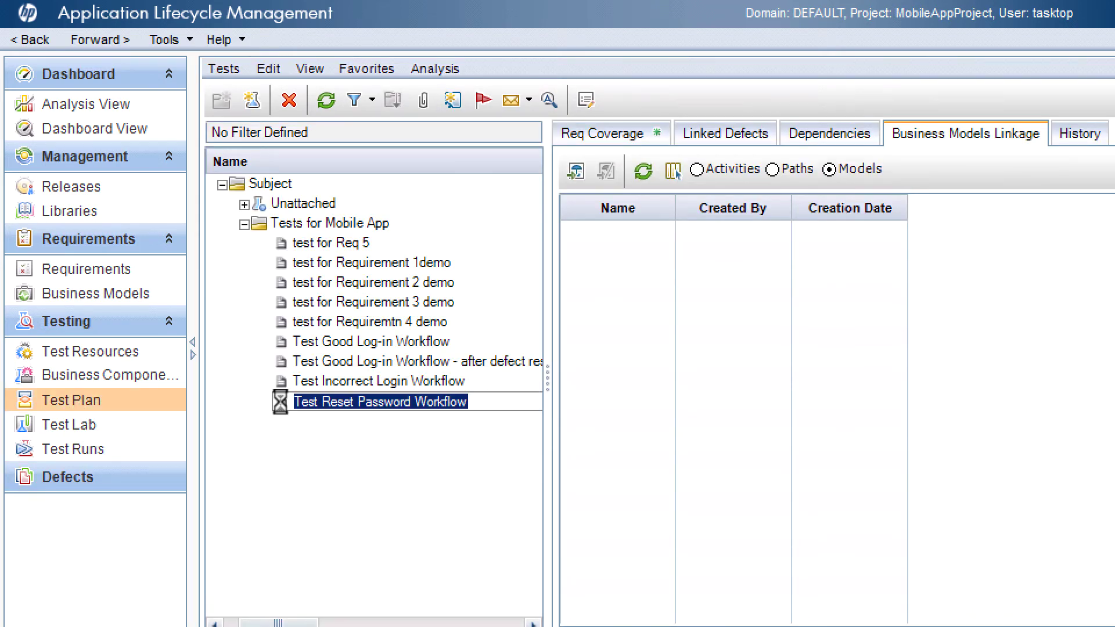
click(410, 283)
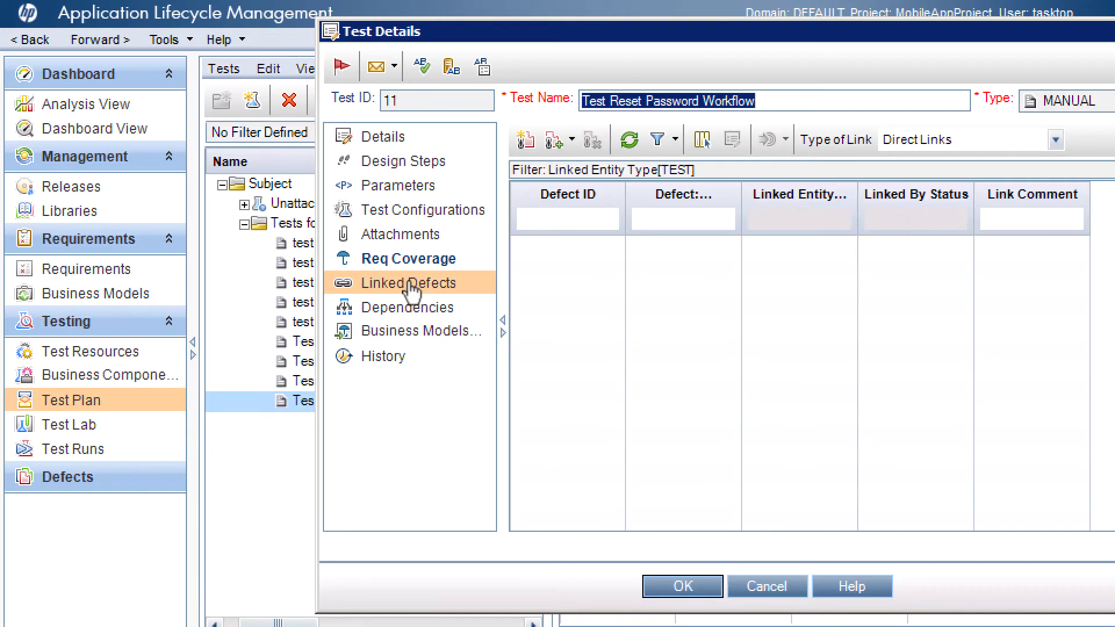
click(553, 139)
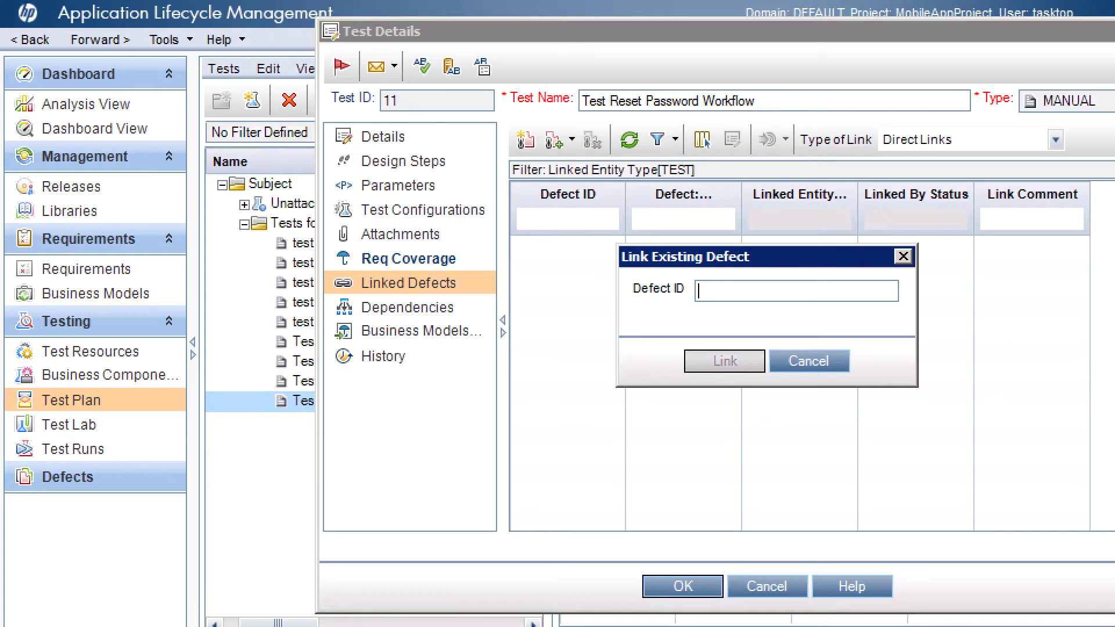
text(19)
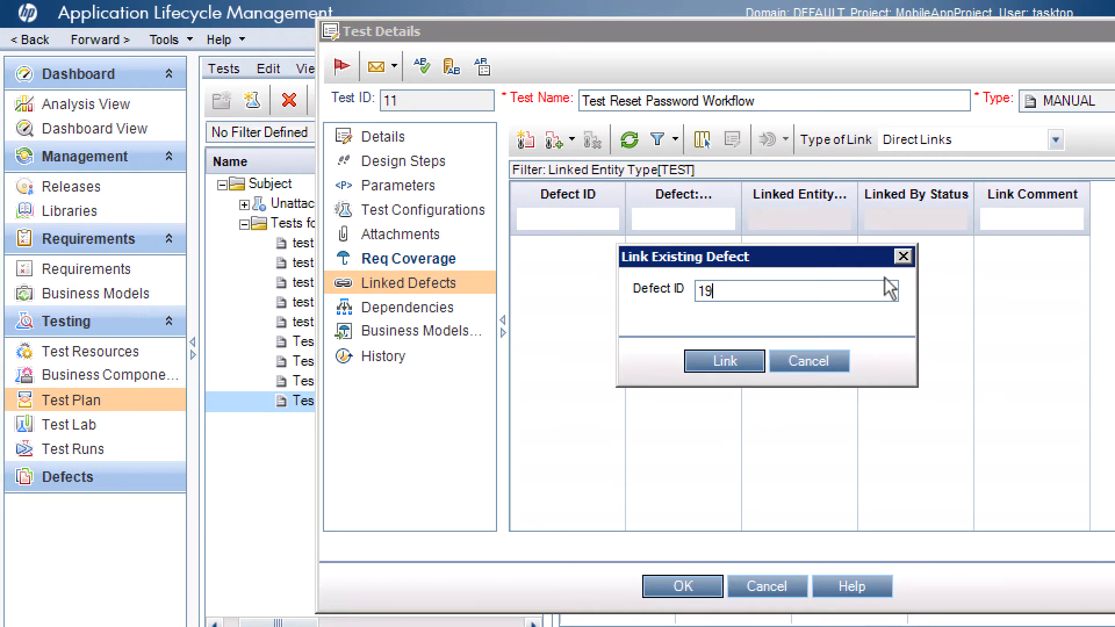
click(742, 360)
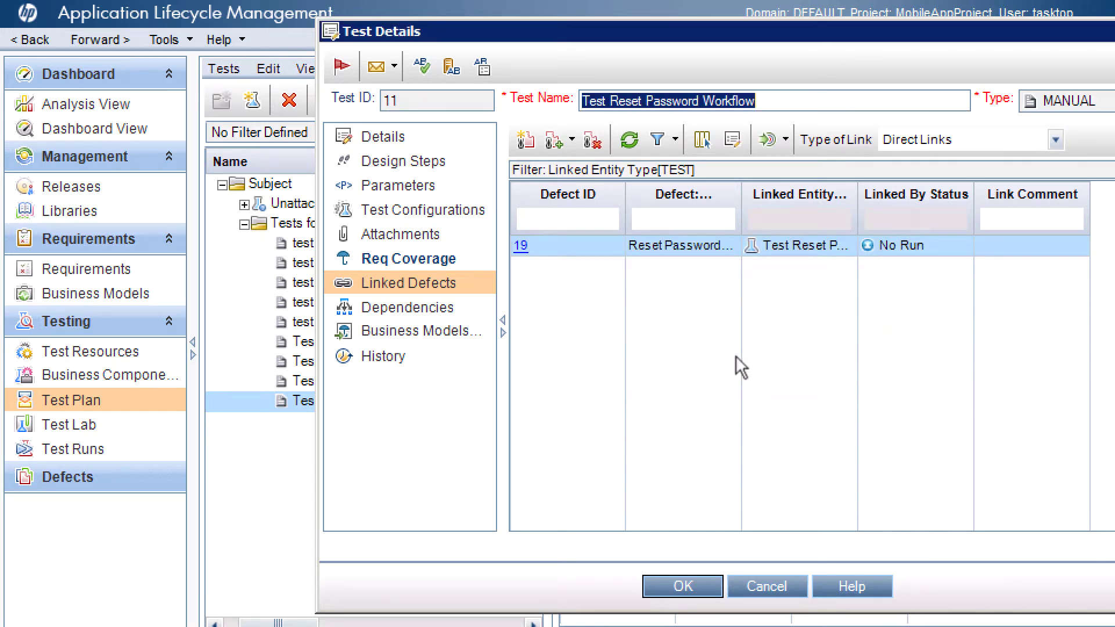
click(704, 588)
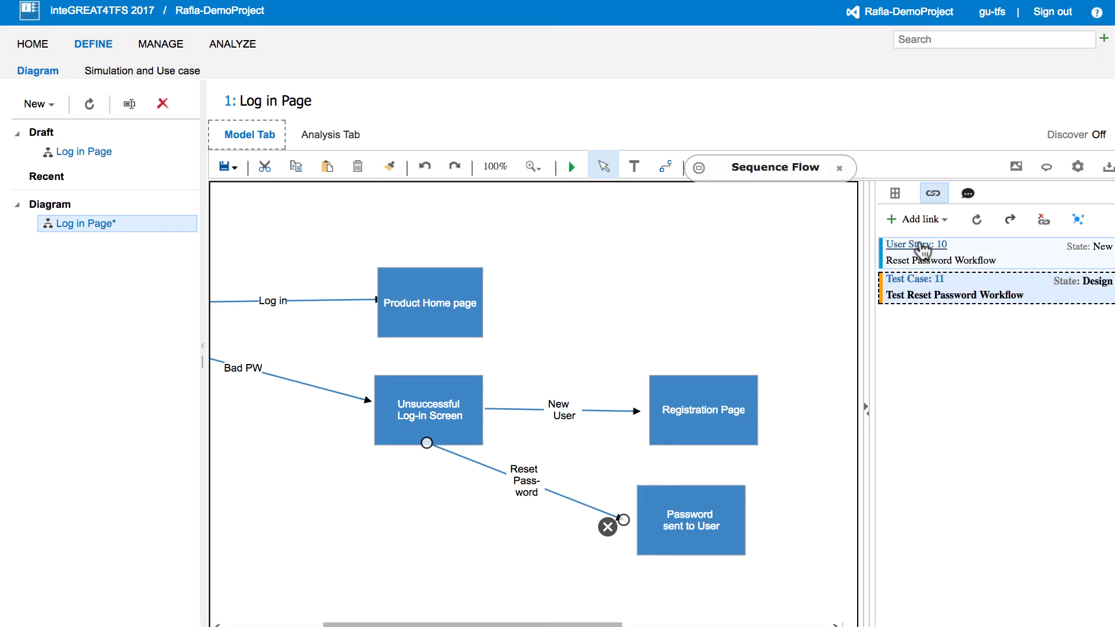
Switch to inteGREAT4TFS, open the linked Reset Password Workflow user story and examine its related "Reset Password Link is not sent to user" bug.
click(921, 248)
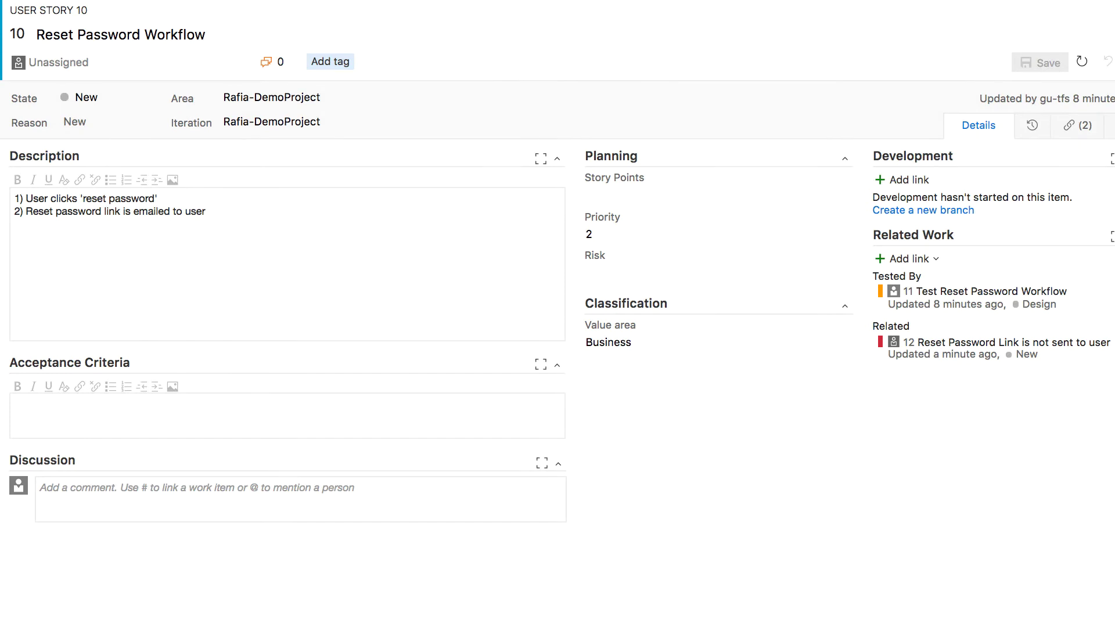
click(1034, 344)
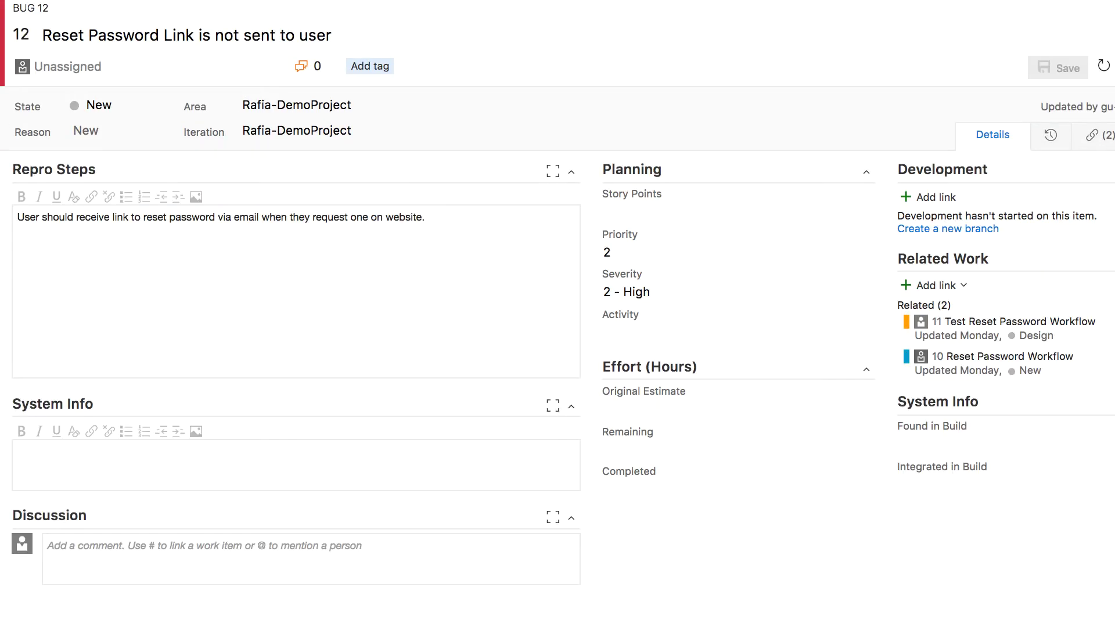